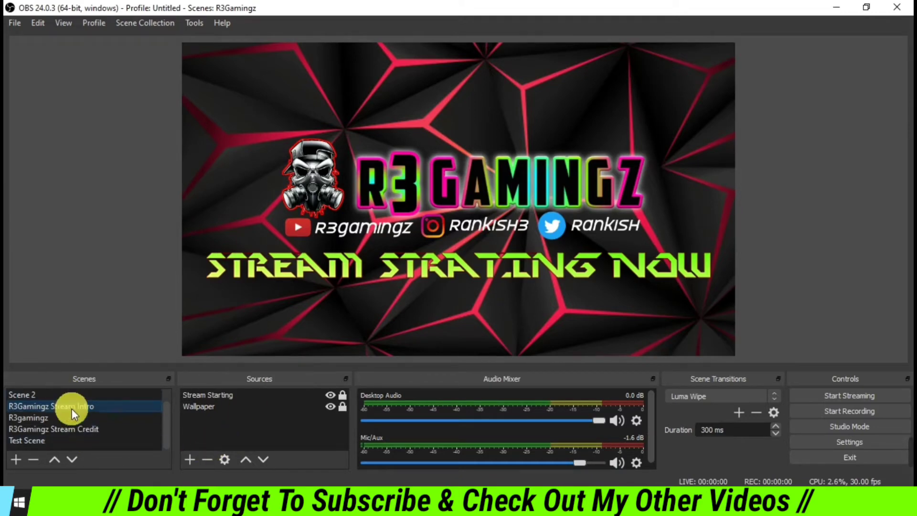
- Preview the Tutroial, Scene 2, R3Gamingz Stream Intro, R3gamingz and Stream Credit scenes in turn
{"action": "scroll", "coordinate": [69, 406], "scroll_direction": "up", "scroll_amount": 1}
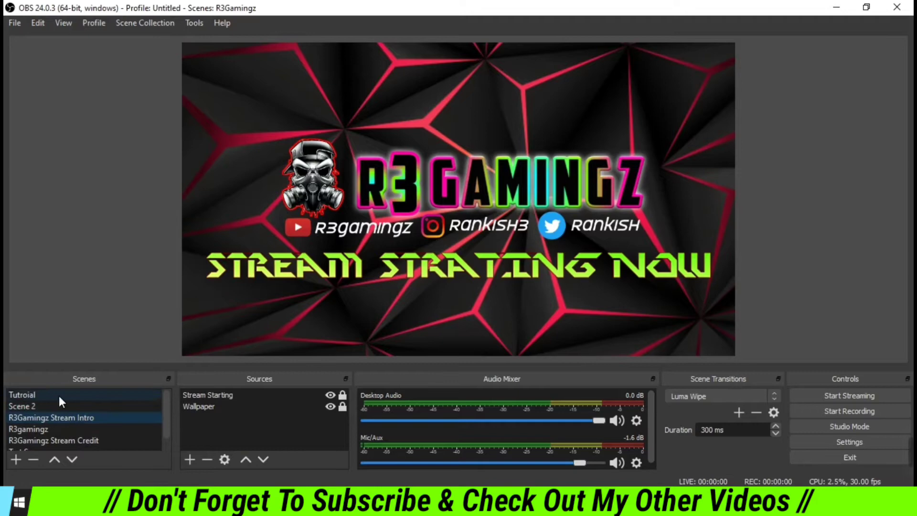
{"action": "left_click", "coordinate": [59, 396]}
{"action": "left_click", "coordinate": [54, 405]}
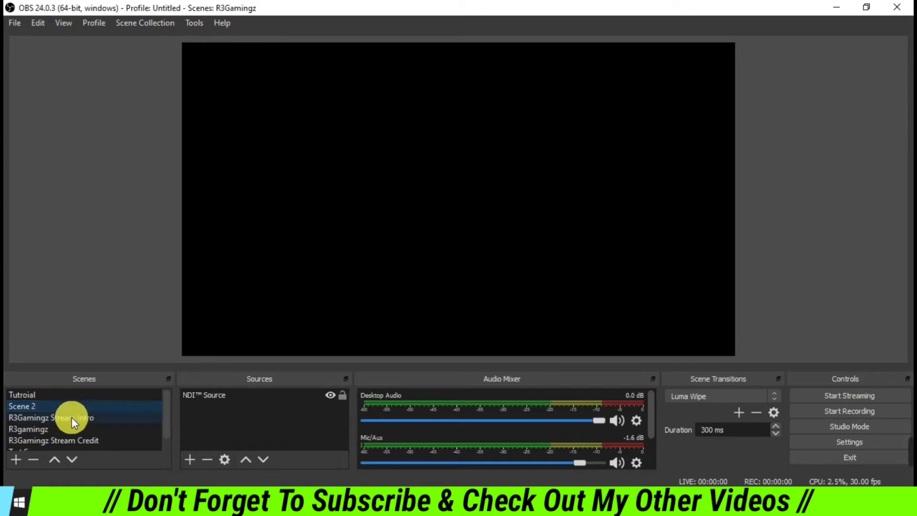
{"action": "left_click", "coordinate": [77, 418]}
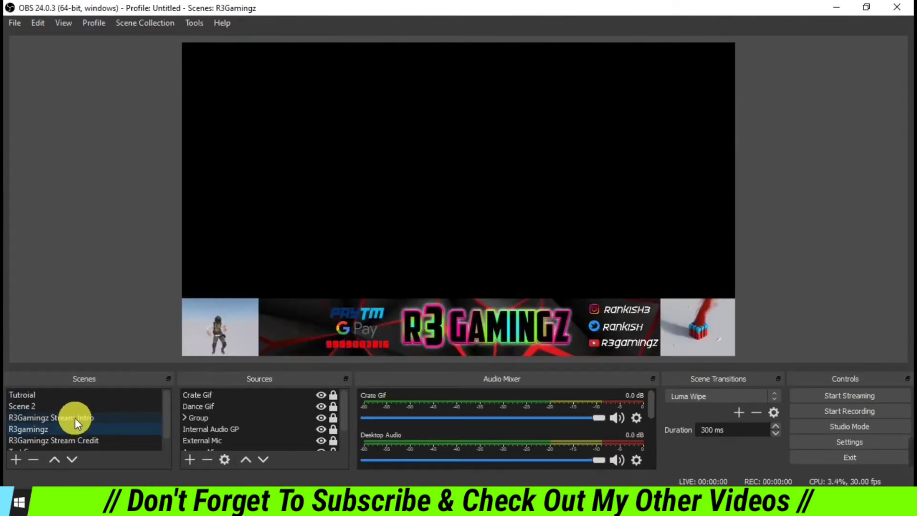
{"action": "left_click", "coordinate": [75, 417]}
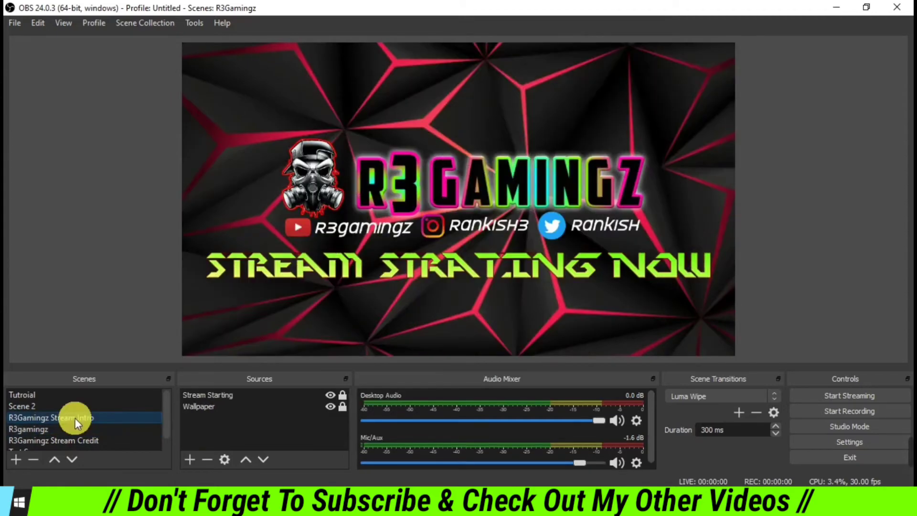
{"action": "left_click", "coordinate": [62, 432]}
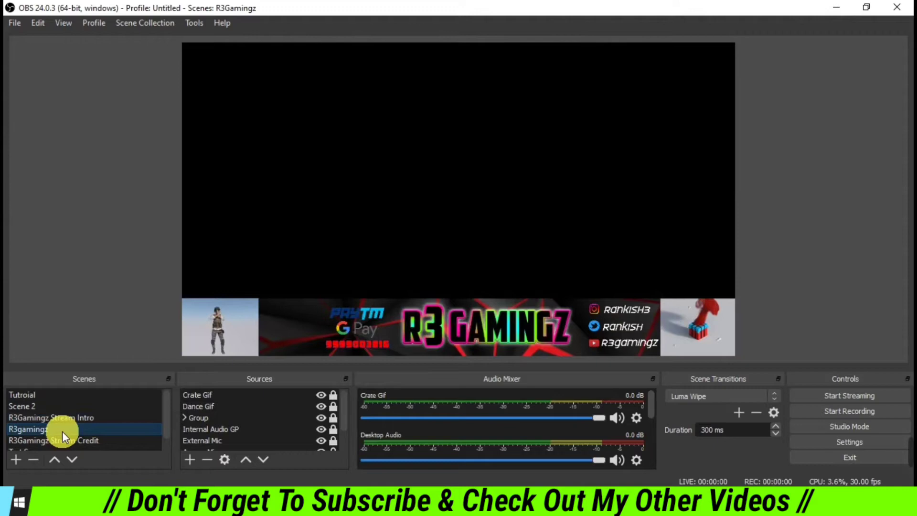
{"action": "left_click", "coordinate": [88, 441]}
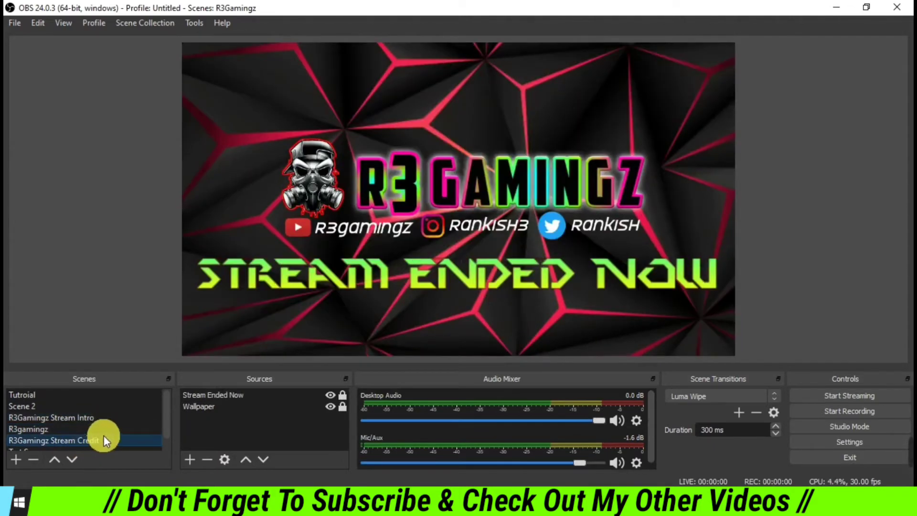
- In Test Scene, make the Scrollingtext, Chat, Dance guy, Crate GIF and Donation sources visible
{"action": "scroll", "coordinate": [110, 428], "scroll_direction": "down", "scroll_amount": 1}
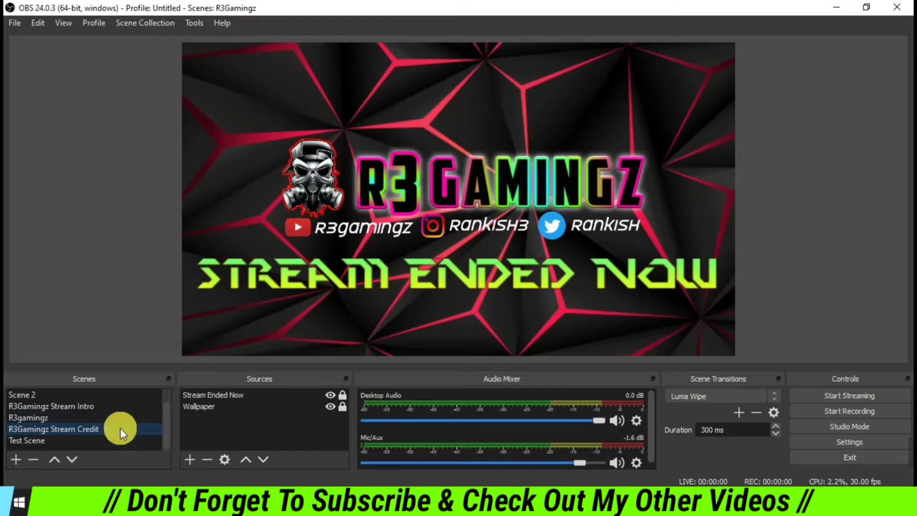
{"action": "left_click", "coordinate": [40, 439]}
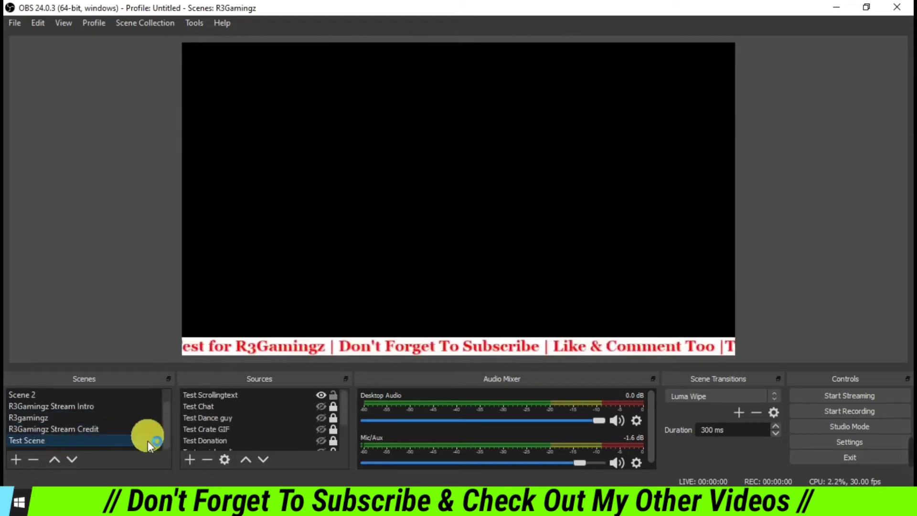
{"action": "left_click", "coordinate": [321, 395]}
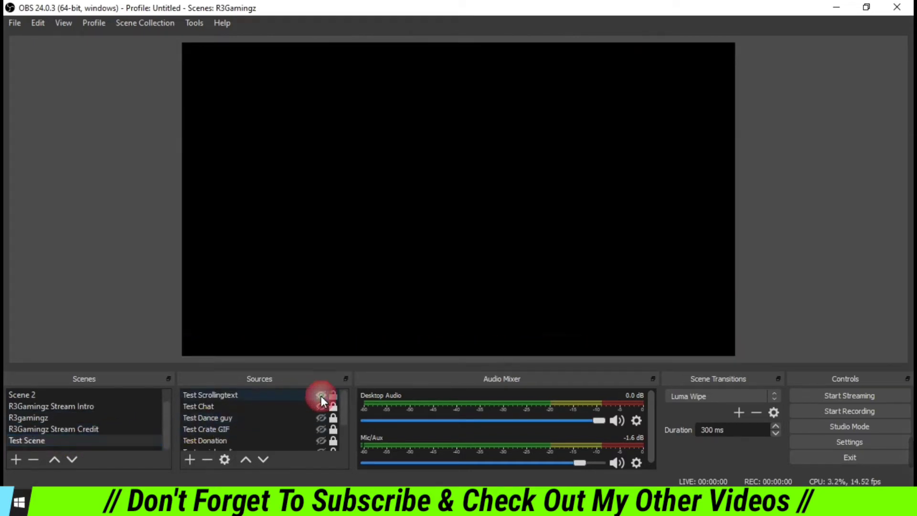
{"action": "left_click", "coordinate": [320, 396]}
{"action": "left_click", "coordinate": [320, 407]}
{"action": "left_click", "coordinate": [320, 416]}
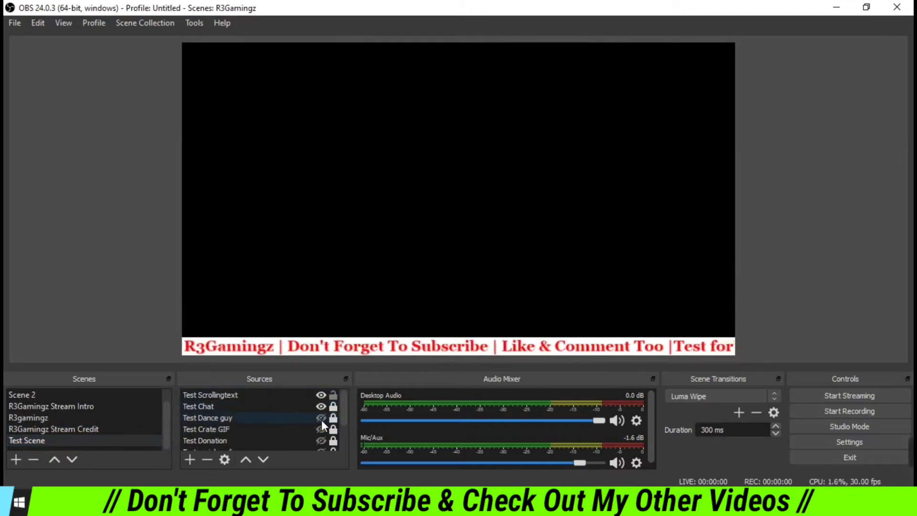
{"action": "left_click", "coordinate": [320, 429]}
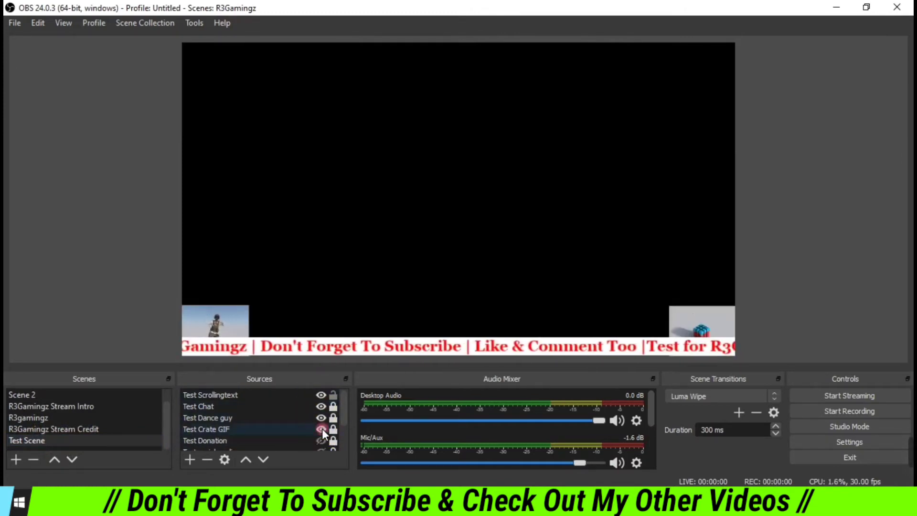
{"action": "left_click", "coordinate": [320, 440]}
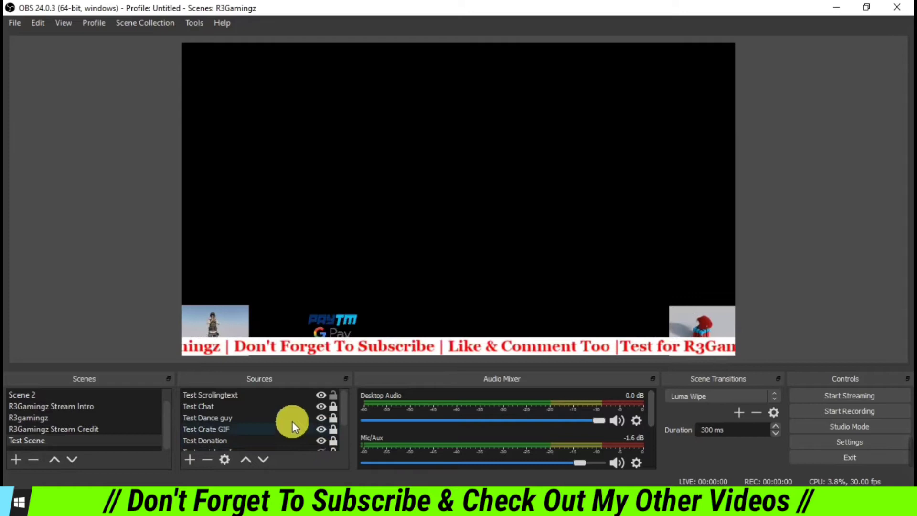
- Make Test Scene's social media and Banner background sources visible
{"action": "scroll", "coordinate": [296, 425], "scroll_direction": "down", "scroll_amount": 1}
{"action": "left_click", "coordinate": [320, 417]}
{"action": "left_click", "coordinate": [322, 437]}
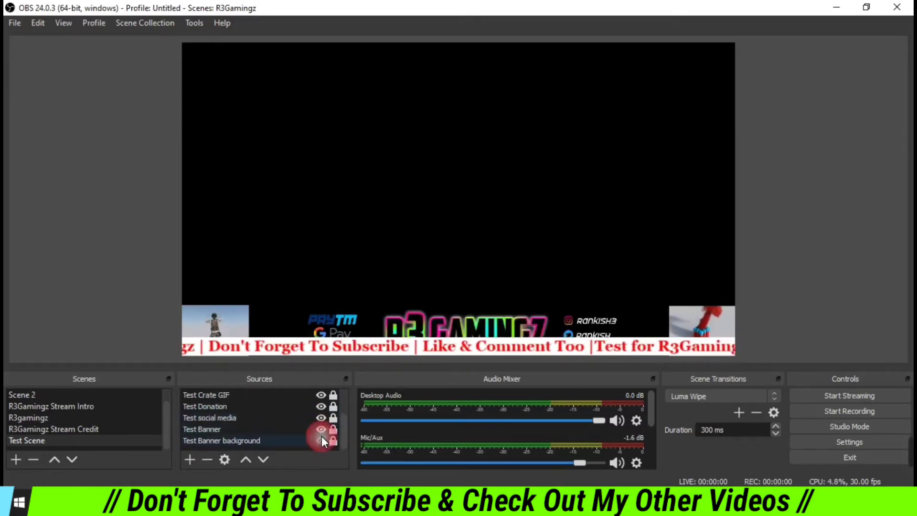
{"action": "scroll", "coordinate": [96, 438], "scroll_direction": "up", "scroll_amount": 1}
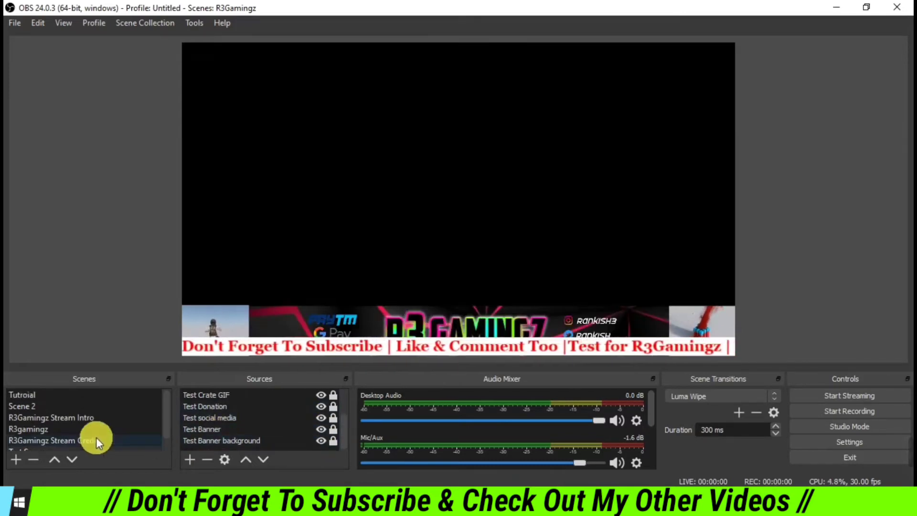
{"action": "scroll", "coordinate": [97, 435], "scroll_direction": "down", "scroll_amount": 1}
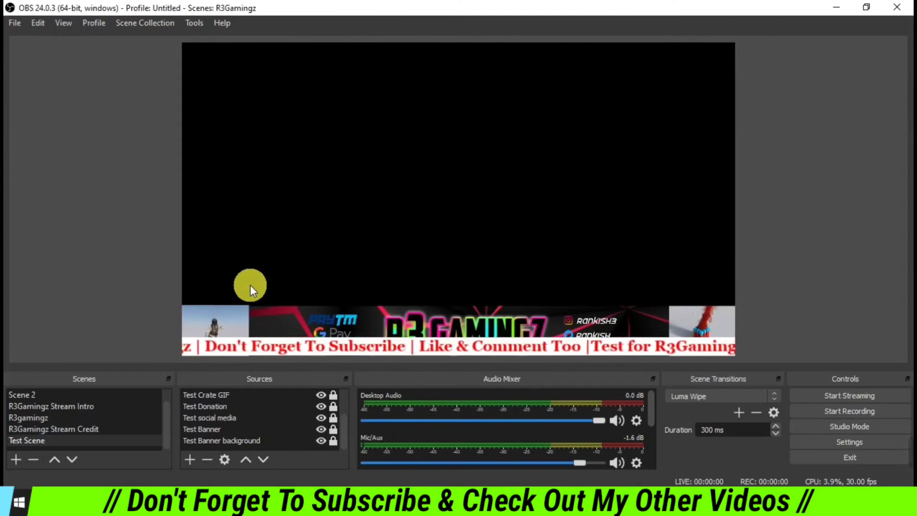
- Export the scene collection to the Desktop as R3Gamingz with the JSON Files type
{"action": "left_click", "coordinate": [144, 22]}
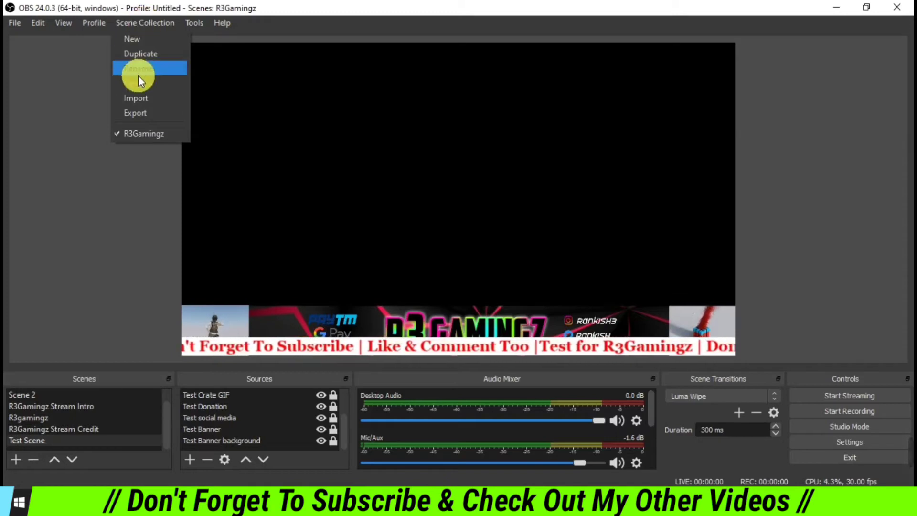
{"action": "left_click", "coordinate": [142, 114]}
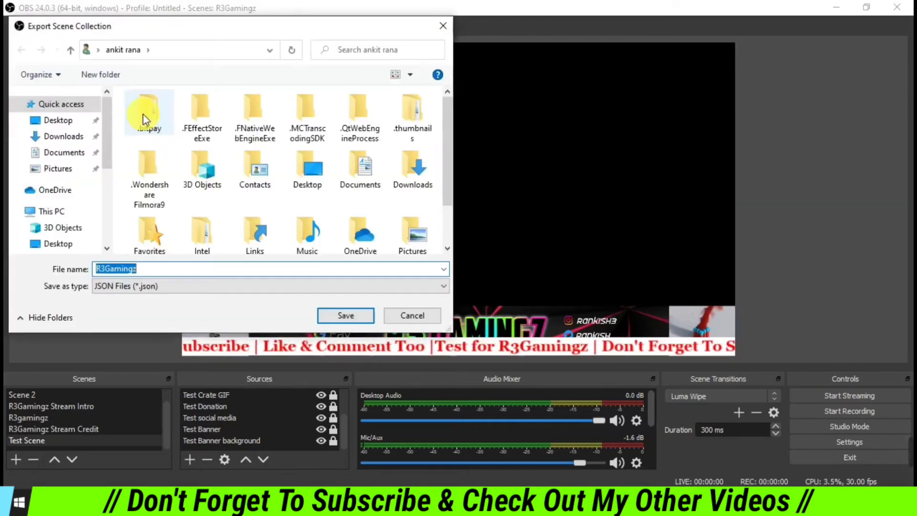
{"action": "scroll", "coordinate": [172, 193], "scroll_direction": "down", "scroll_amount": 1}
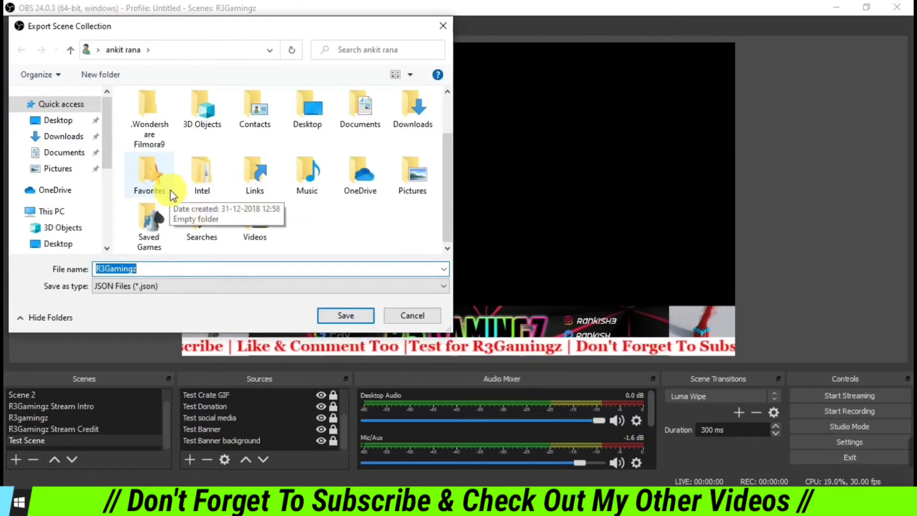
{"action": "left_click", "coordinate": [172, 284]}
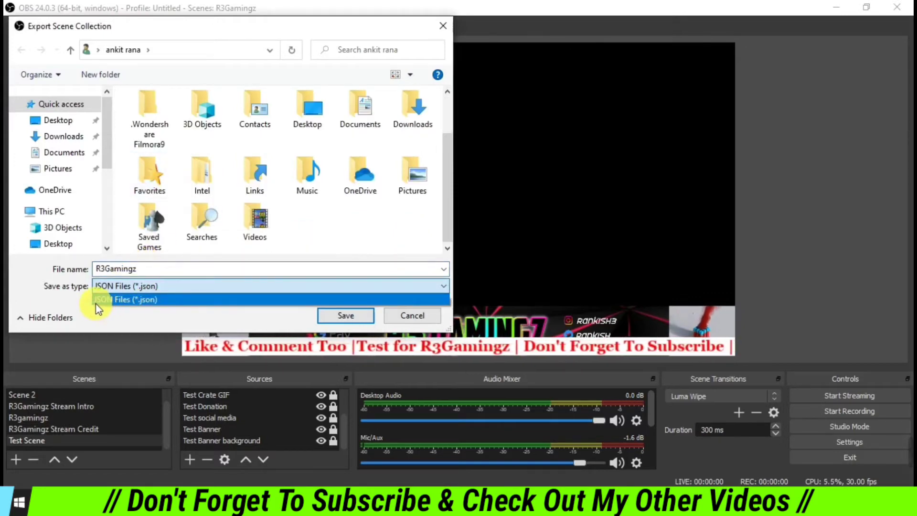
{"action": "left_click", "coordinate": [185, 285]}
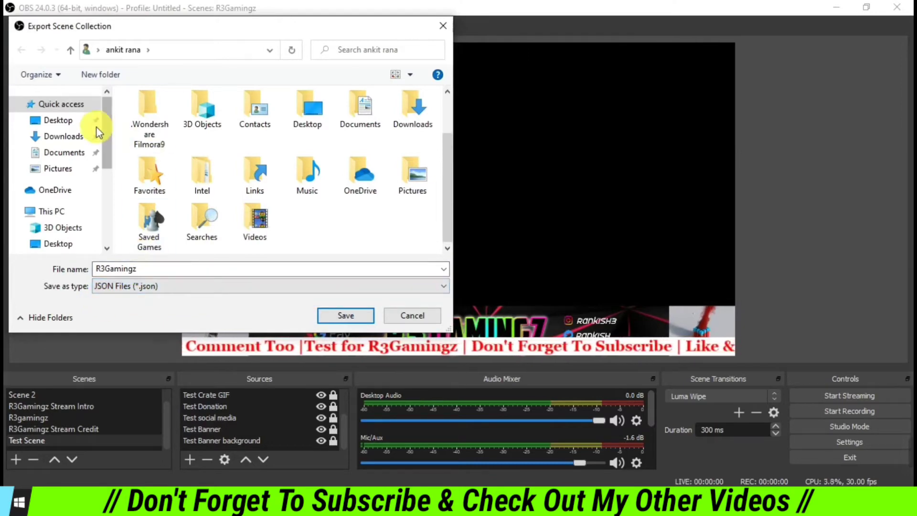
{"action": "left_click", "coordinate": [64, 124]}
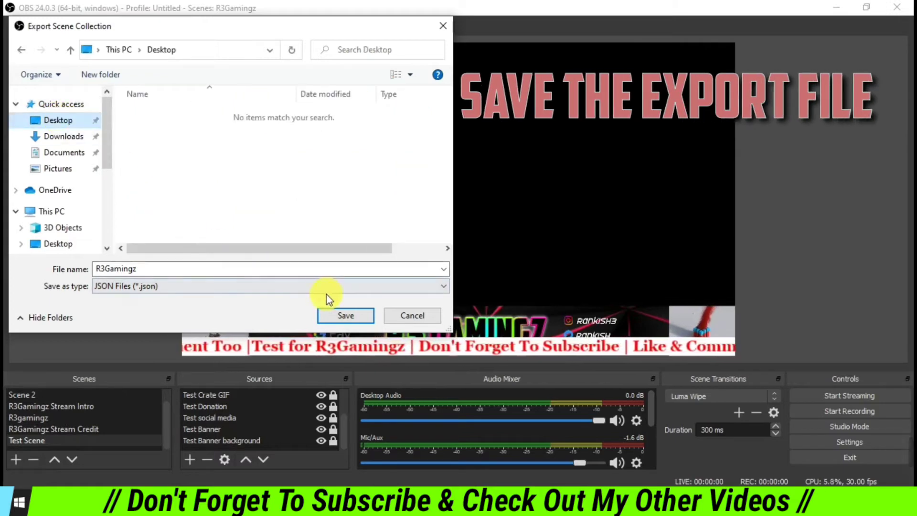
{"action": "double_click", "coordinate": [139, 268]}
{"action": "left_click", "coordinate": [138, 270]}
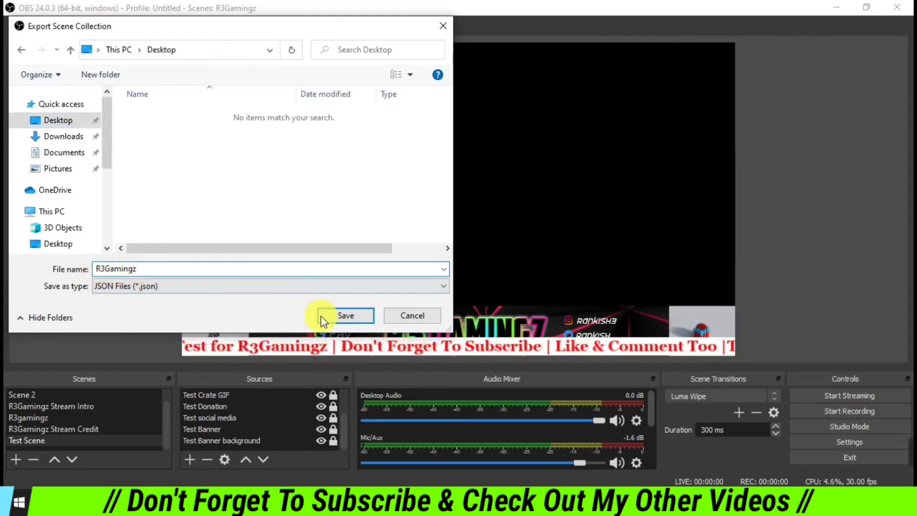
{"action": "left_click", "coordinate": [348, 317]}
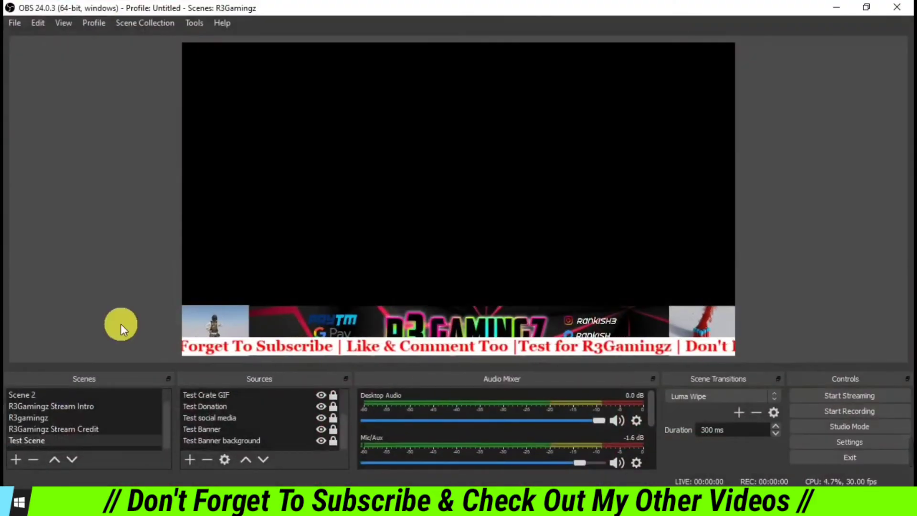
- Bring up the Scene Collection menu to locate the Import option
{"action": "left_click", "coordinate": [151, 21]}
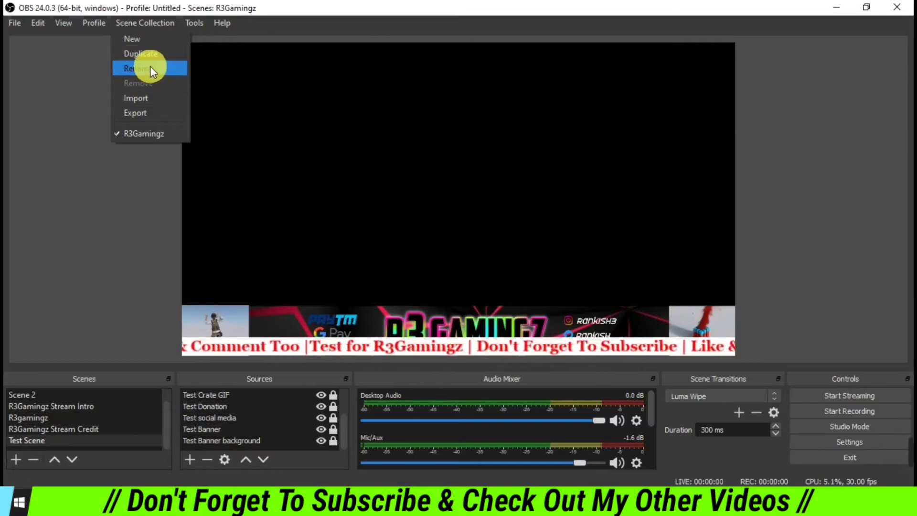
- Delete Scene 2 and the R3Gamingz Stream Intro scene, confirming each removal
{"action": "left_click", "coordinate": [26, 396]}
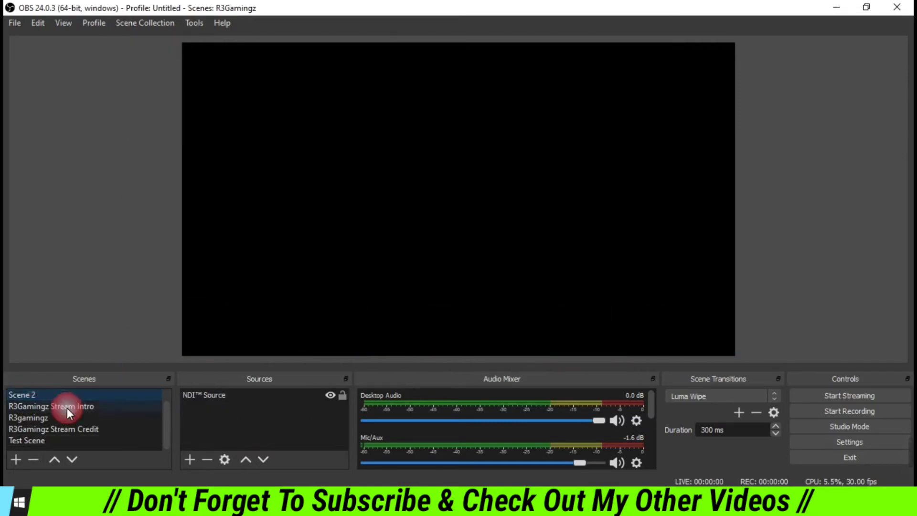
{"action": "left_click", "coordinate": [87, 407]}
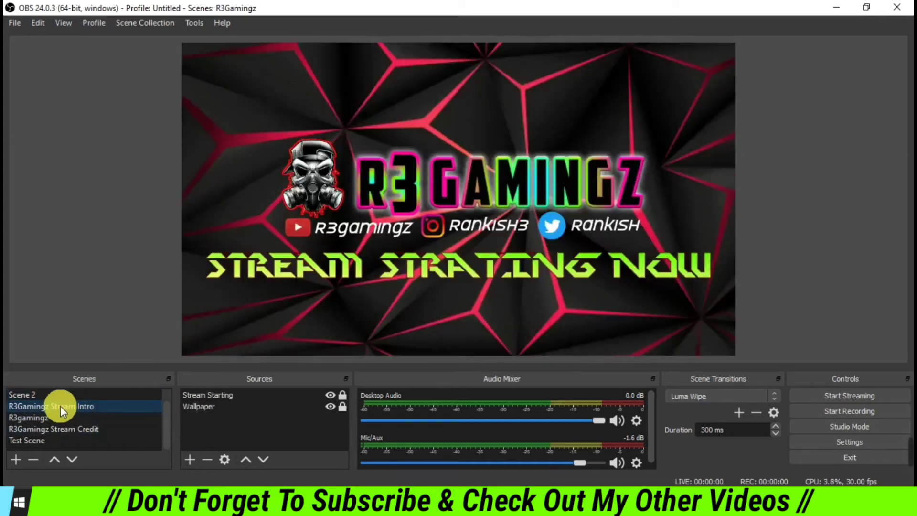
{"action": "left_click", "coordinate": [48, 394]}
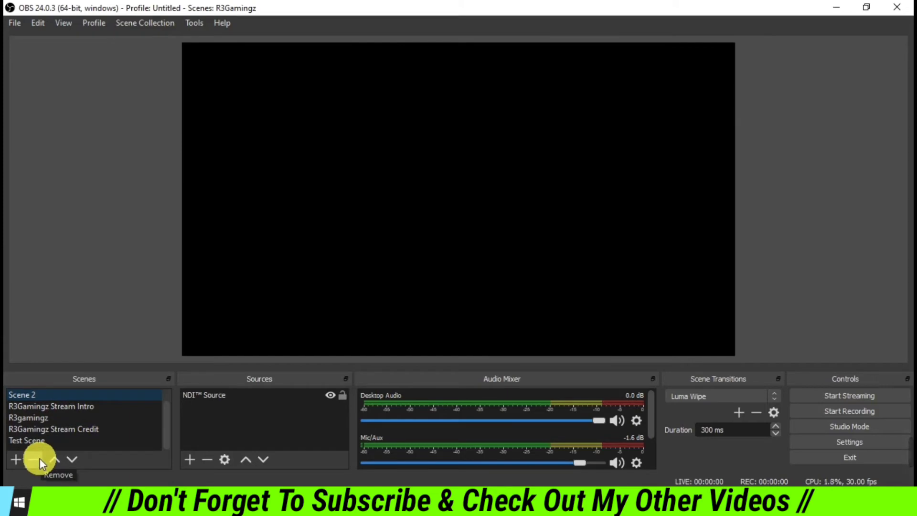
{"action": "left_click", "coordinate": [34, 459]}
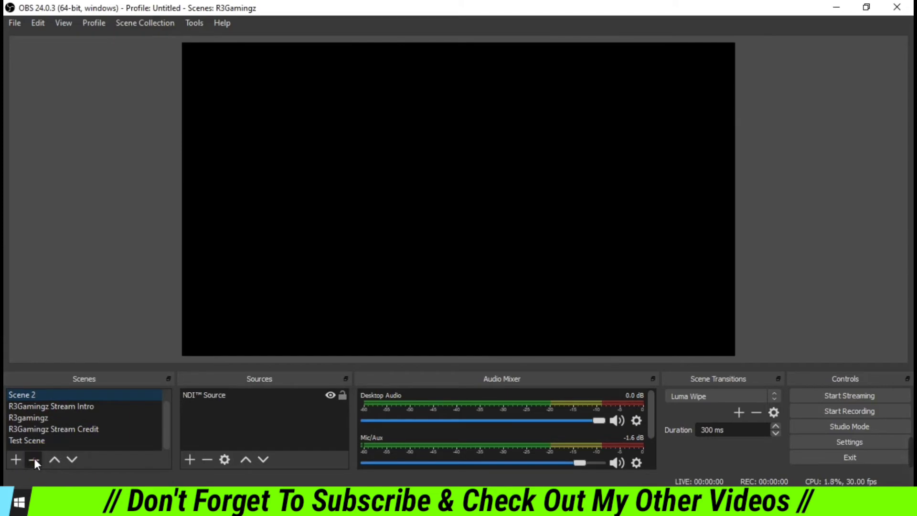
{"action": "left_click", "coordinate": [488, 266]}
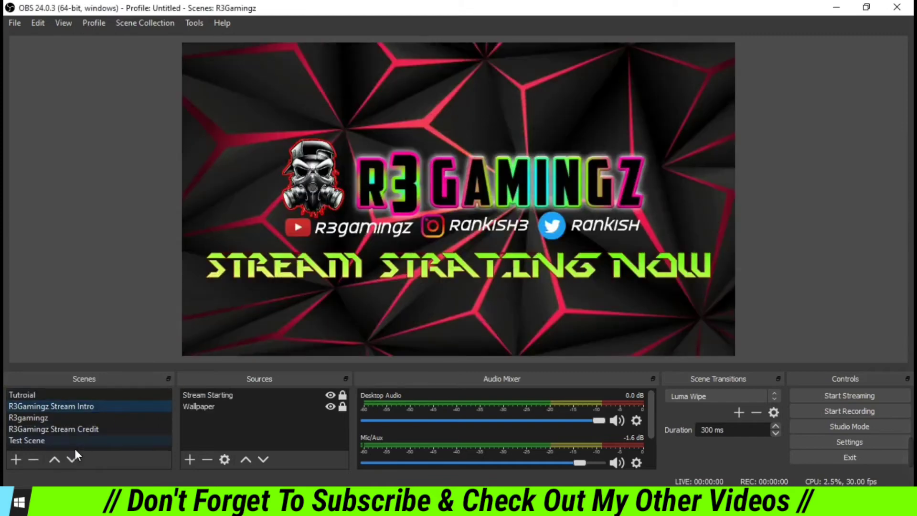
{"action": "left_click", "coordinate": [36, 459]}
{"action": "left_click", "coordinate": [520, 266]}
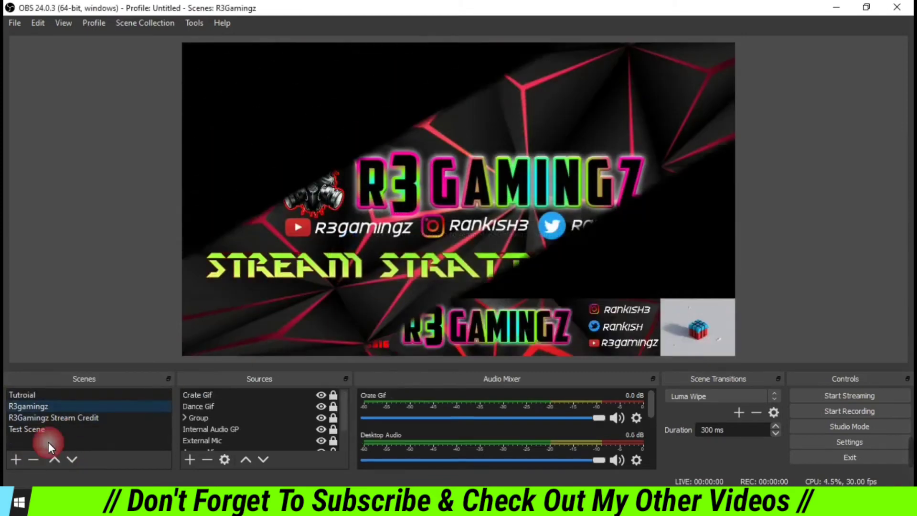
- Delete the R3gamingz, Stream Credit and Tutroial scenes, then attempt removing Test Scene
{"action": "left_click", "coordinate": [34, 460]}
{"action": "left_click", "coordinate": [487, 268]}
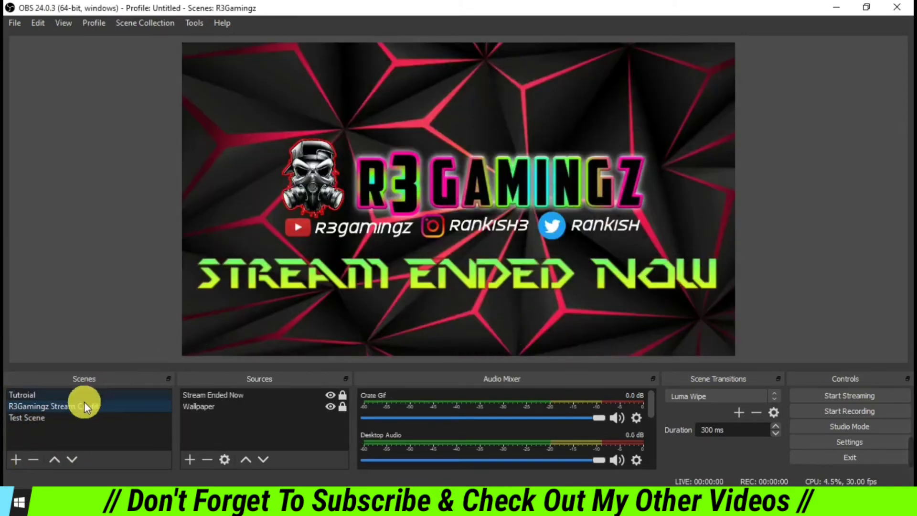
{"action": "left_click", "coordinate": [33, 459]}
{"action": "left_click", "coordinate": [524, 268]}
{"action": "left_click", "coordinate": [42, 397]}
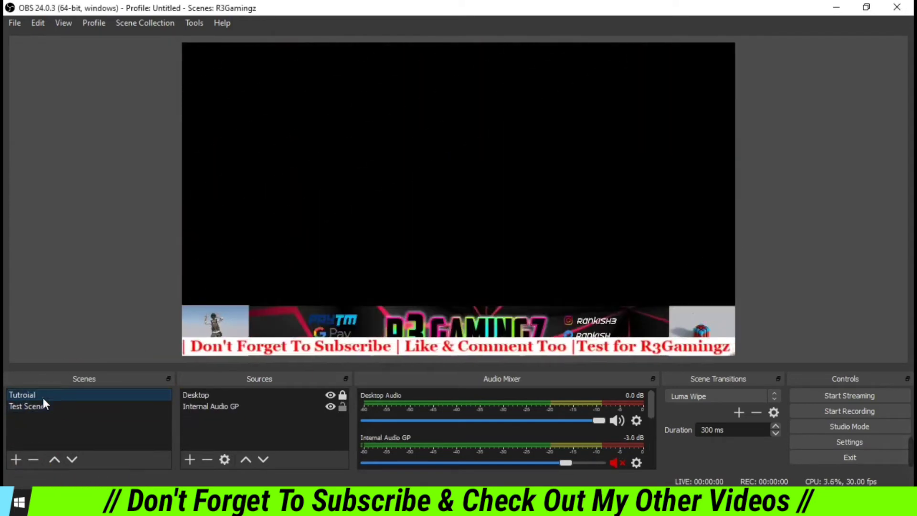
{"action": "left_click", "coordinate": [33, 460]}
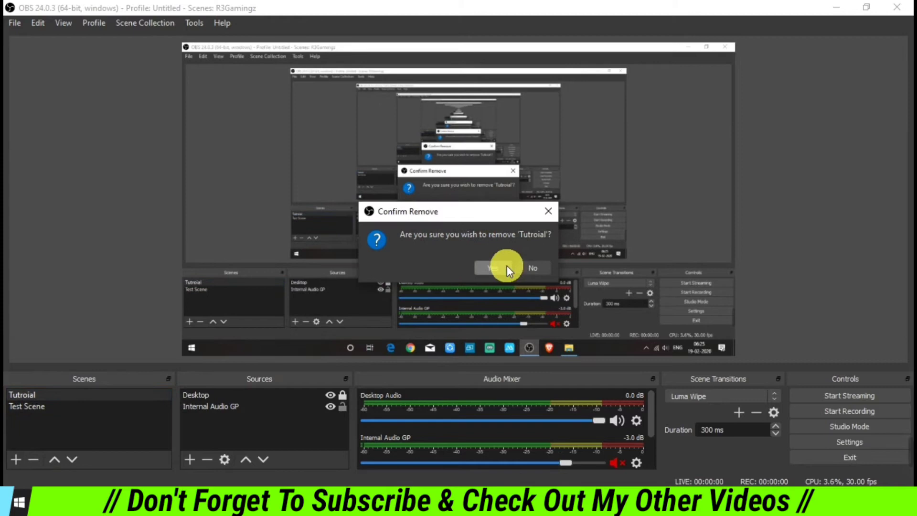
{"action": "left_click", "coordinate": [500, 268]}
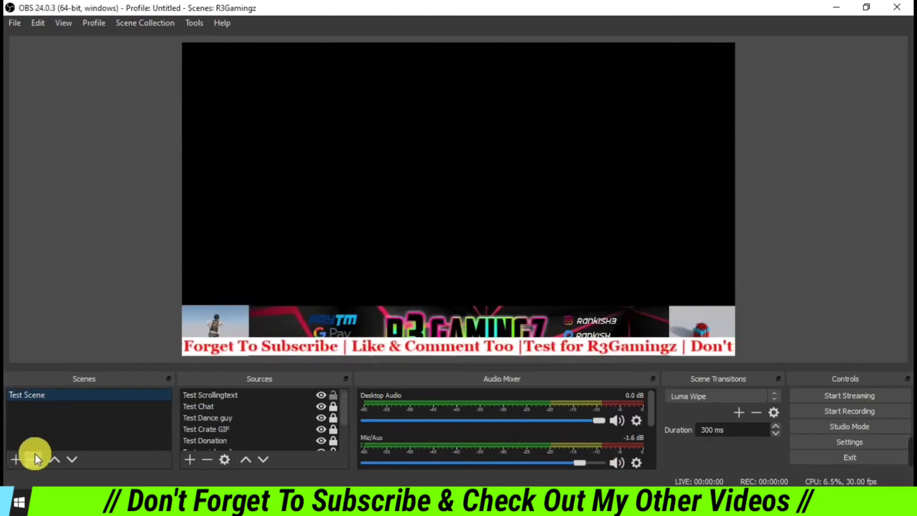
{"action": "left_click", "coordinate": [33, 459]}
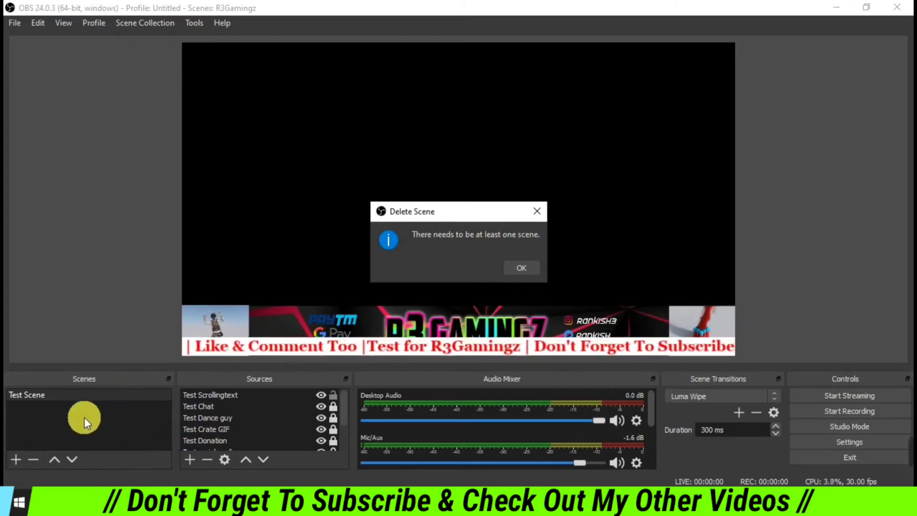
- Dismiss the at-least-one-scene warning and add a new empty Scene 2
{"action": "left_click", "coordinate": [14, 460]}
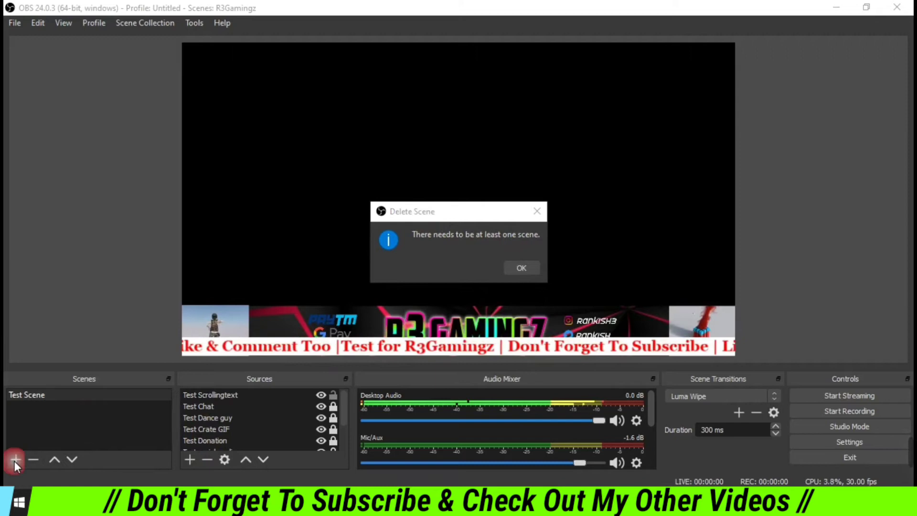
{"action": "left_click", "coordinate": [520, 268]}
{"action": "left_click", "coordinate": [15, 459]}
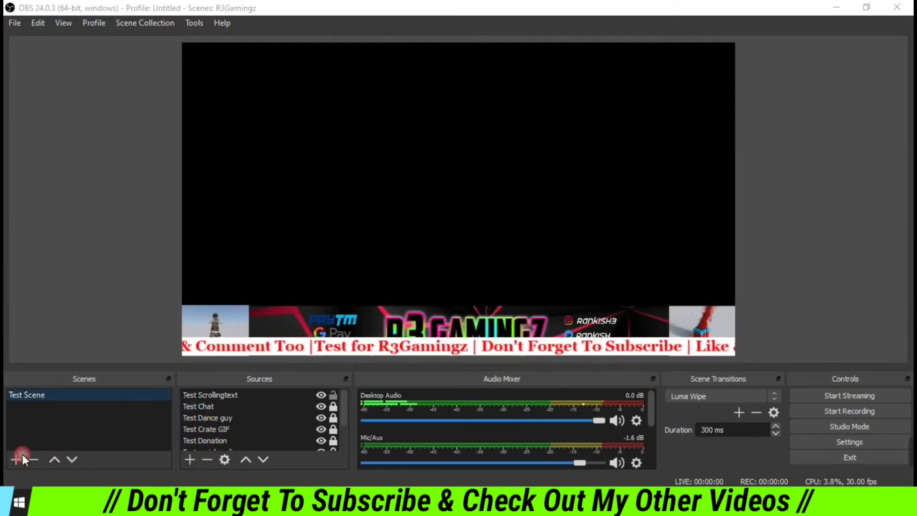
{"action": "left_click", "coordinate": [434, 273]}
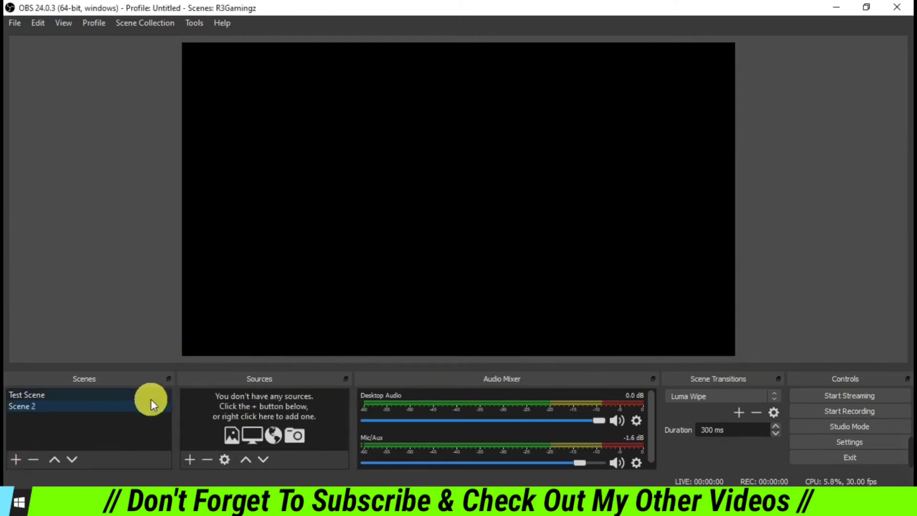
- Delete Test Scene, leaving Scene 2 as the only scene
{"action": "left_click", "coordinate": [80, 396]}
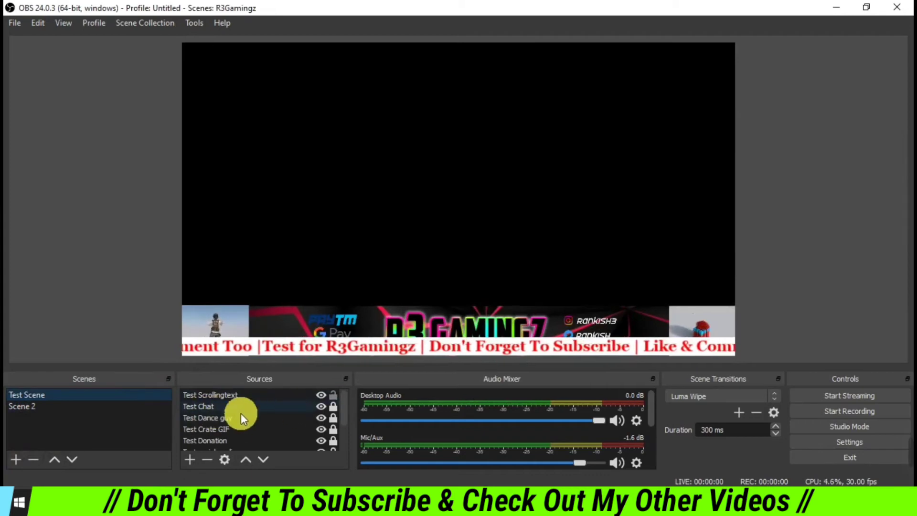
{"action": "left_click", "coordinate": [31, 460]}
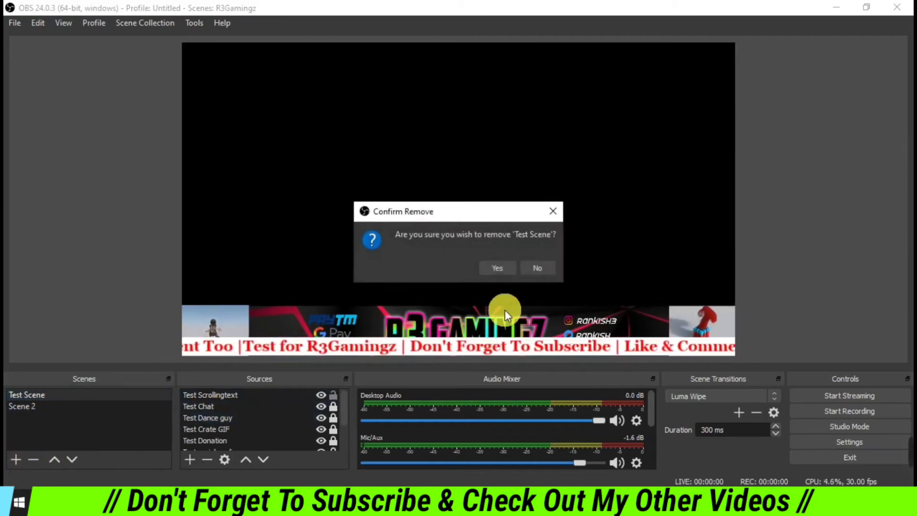
{"action": "left_click", "coordinate": [500, 268]}
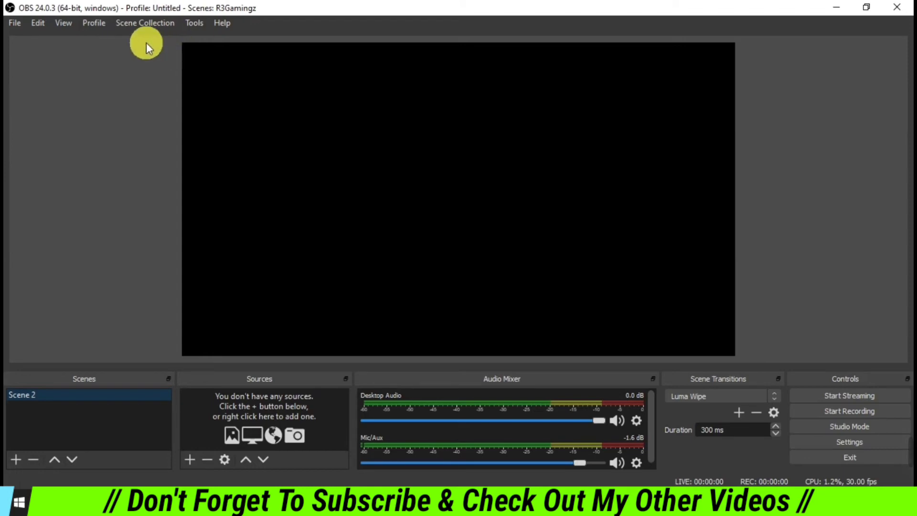
- Import R3Gamingz.json from the Desktop via Scene Collection > Import
{"action": "left_click", "coordinate": [140, 24]}
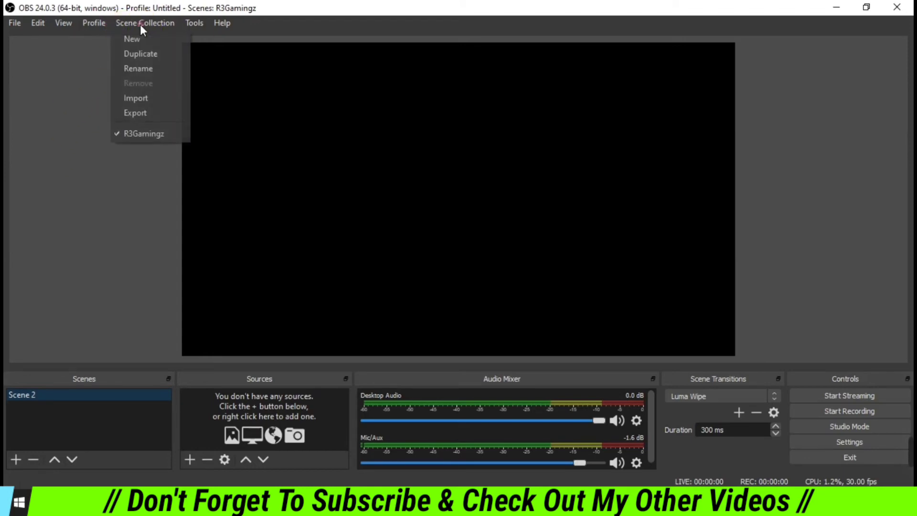
{"action": "left_click", "coordinate": [150, 100]}
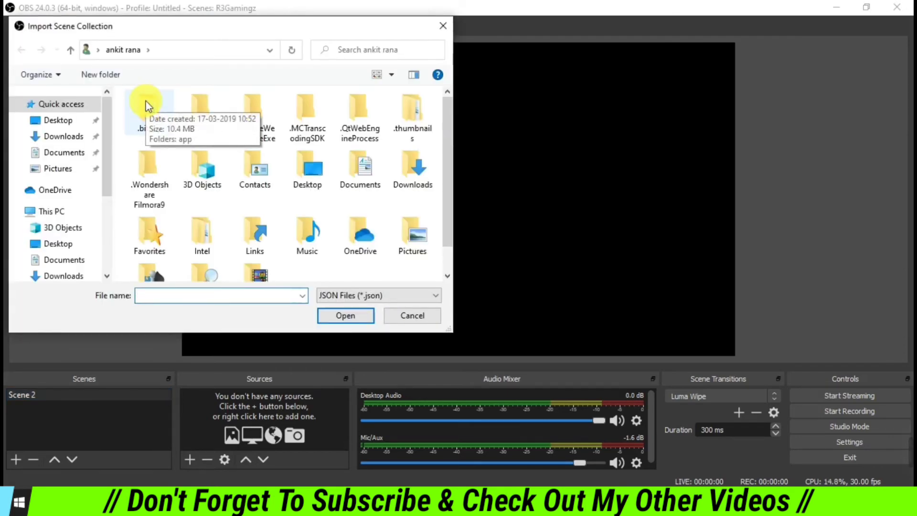
{"action": "left_click", "coordinate": [62, 121]}
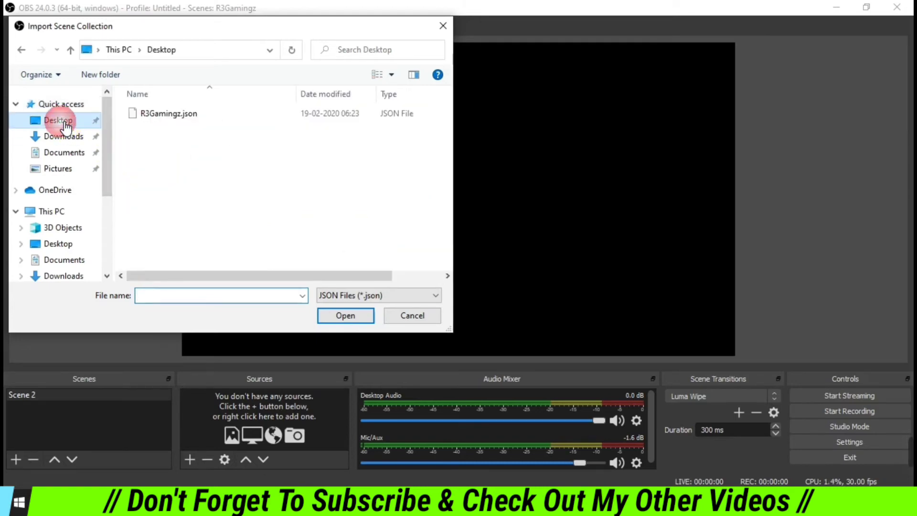
{"action": "left_click", "coordinate": [156, 115]}
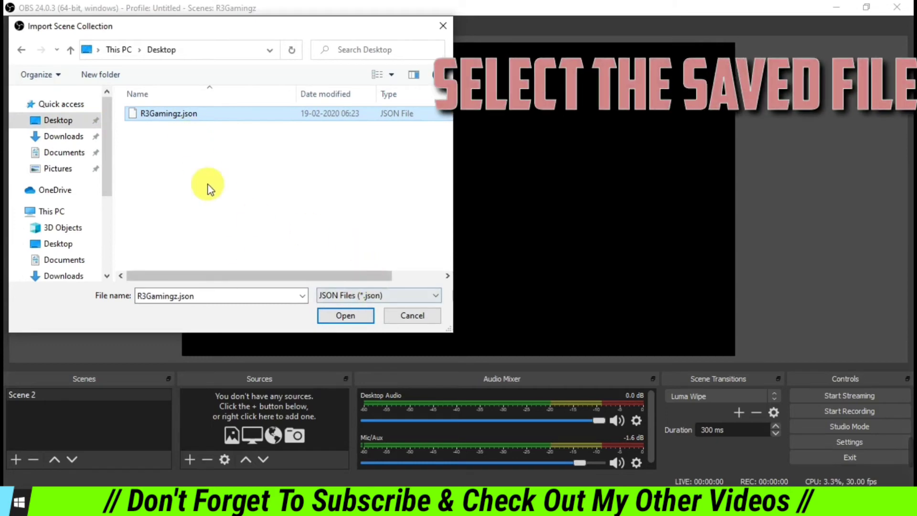
{"action": "left_click", "coordinate": [345, 315]}
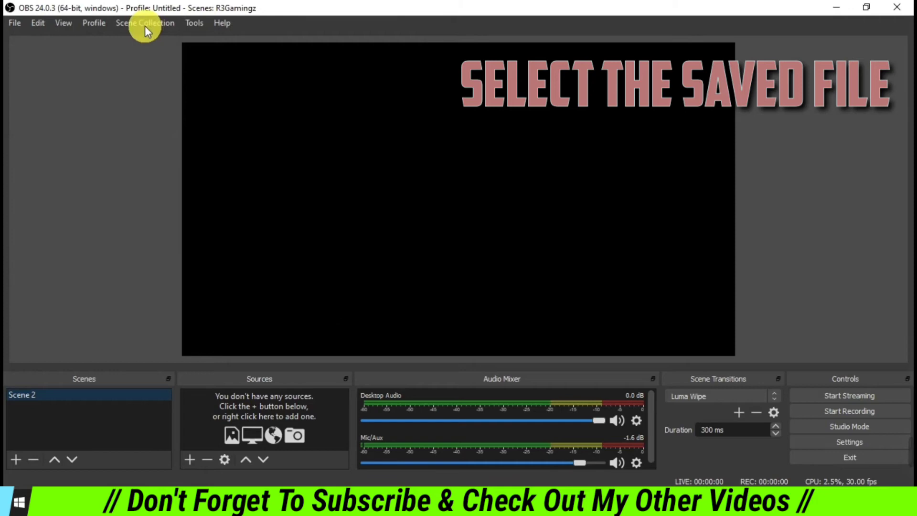
- Switch to R3Gamingz (2) and check the restored Stream Intro, R3gamingz, Stream Credit, Test and Tutroial scenes
{"action": "left_click", "coordinate": [143, 26]}
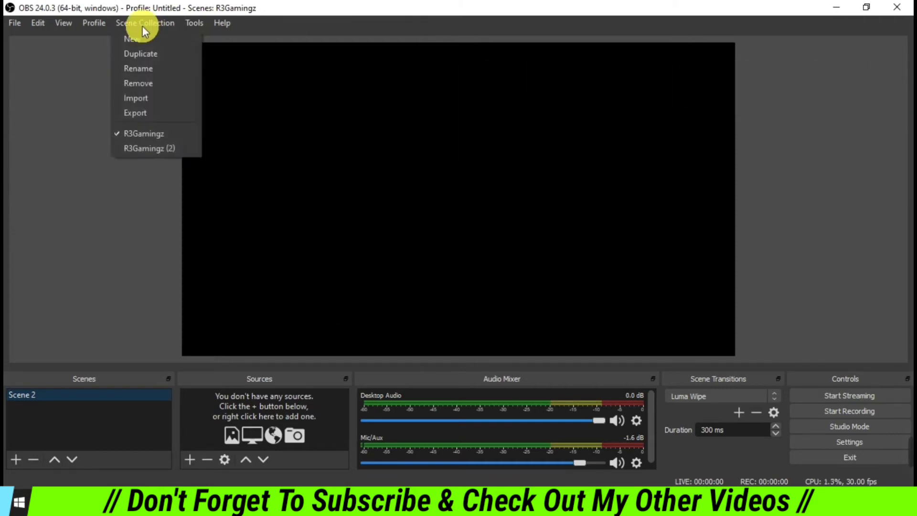
{"action": "left_click", "coordinate": [145, 148]}
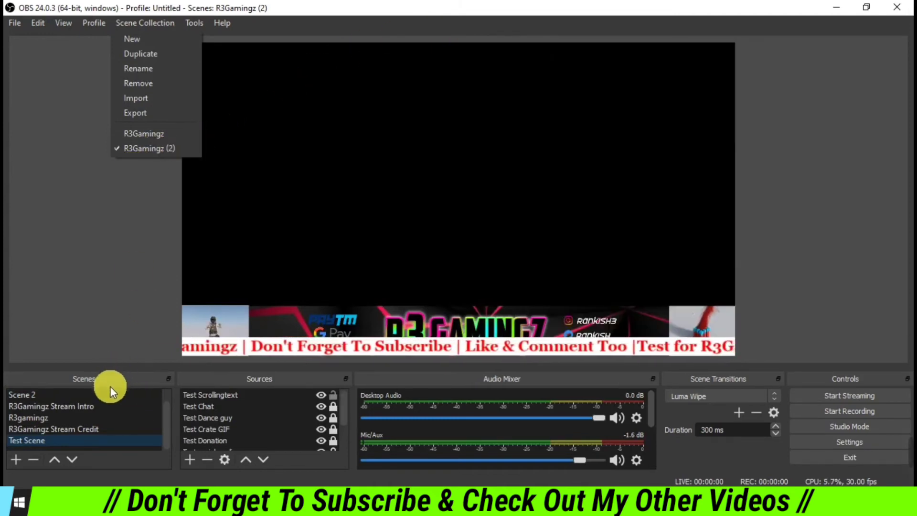
{"action": "left_click", "coordinate": [40, 406]}
{"action": "left_click", "coordinate": [41, 417]}
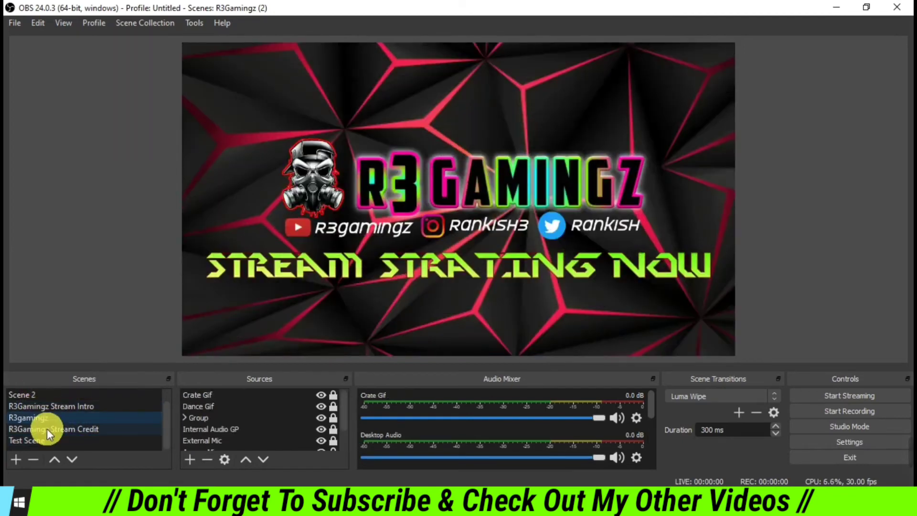
{"action": "left_click", "coordinate": [47, 428]}
{"action": "left_click", "coordinate": [42, 441]}
{"action": "scroll", "coordinate": [64, 412], "scroll_direction": "up", "scroll_amount": 1}
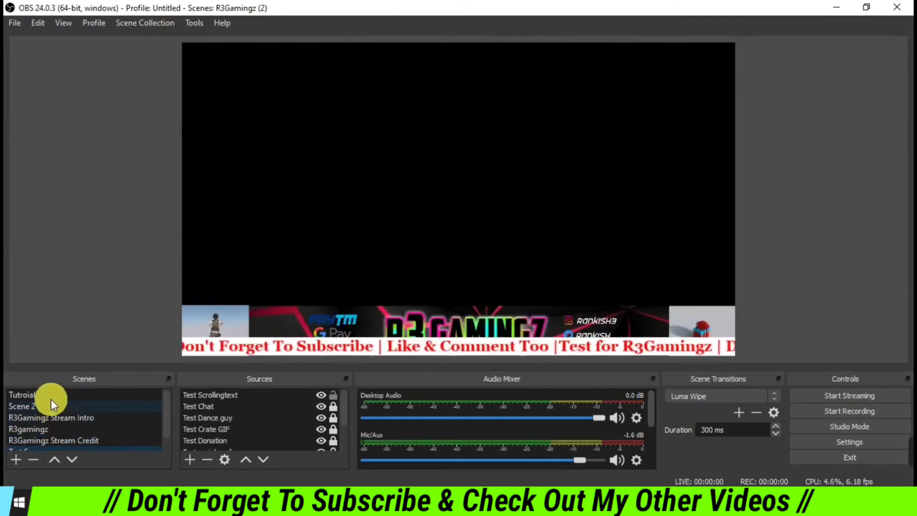
{"action": "left_click", "coordinate": [50, 395]}
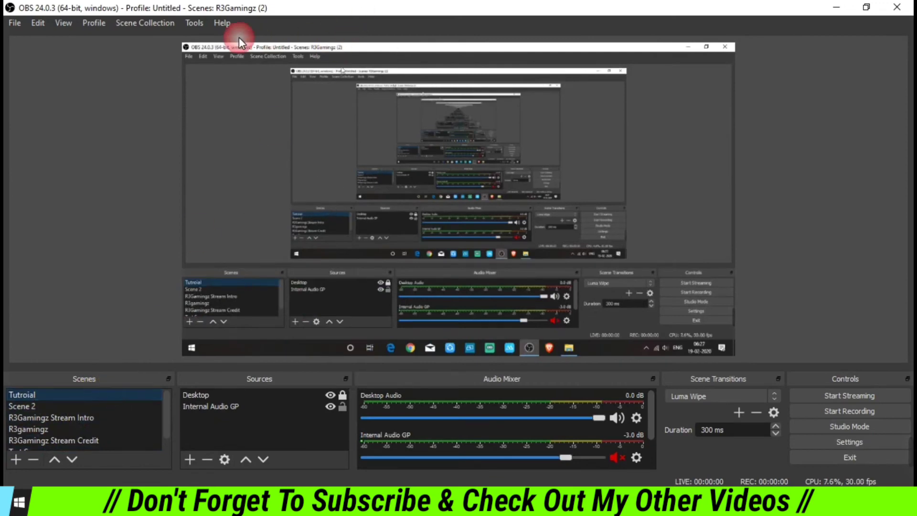
{"action": "left_click", "coordinate": [144, 22]}
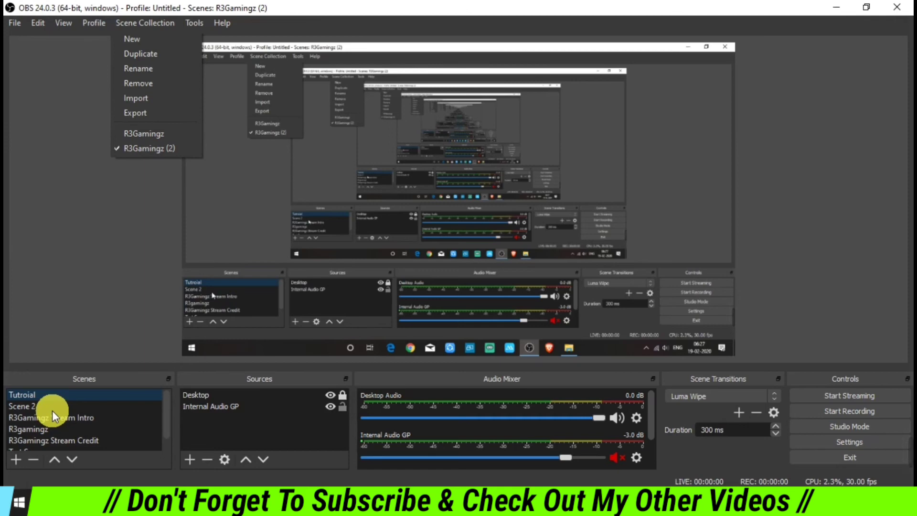
{"action": "left_click", "coordinate": [838, 6]}
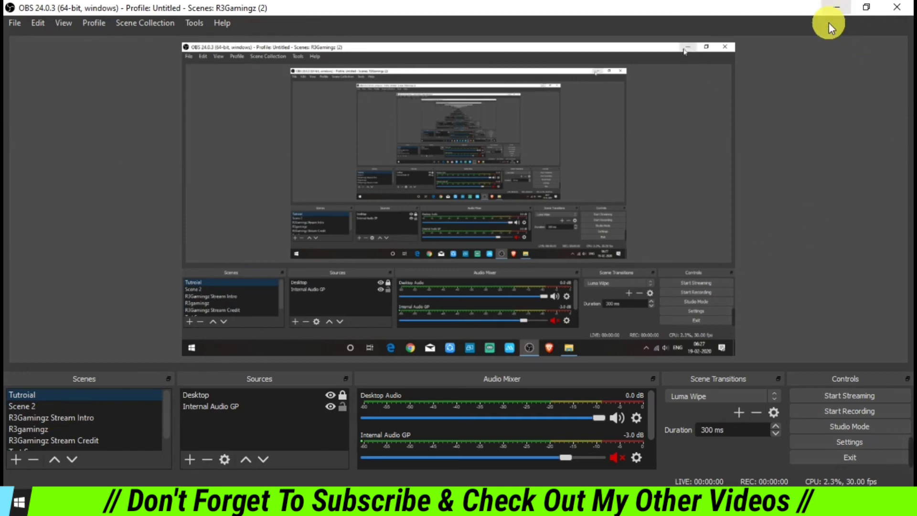
{"action": "left_click", "coordinate": [841, 5]}
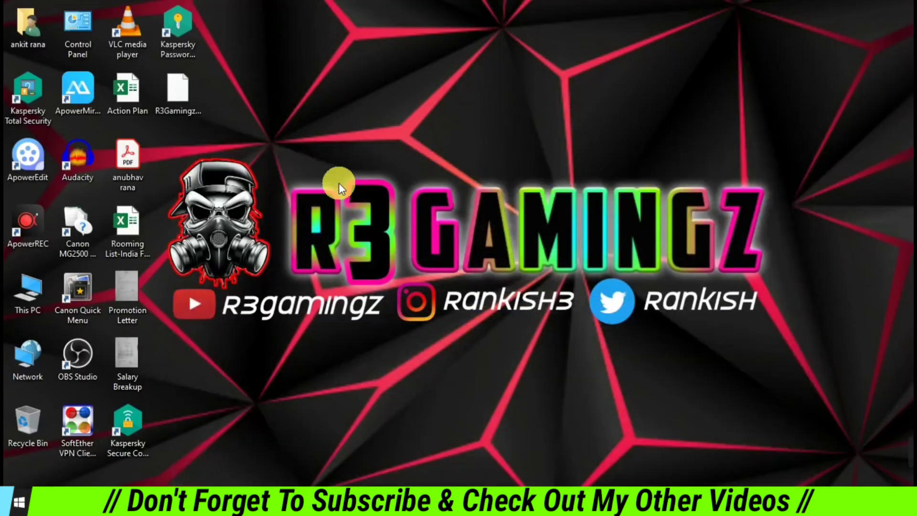
{"action": "double_click", "coordinate": [183, 102]}
{"action": "right_click", "coordinate": [181, 101]}
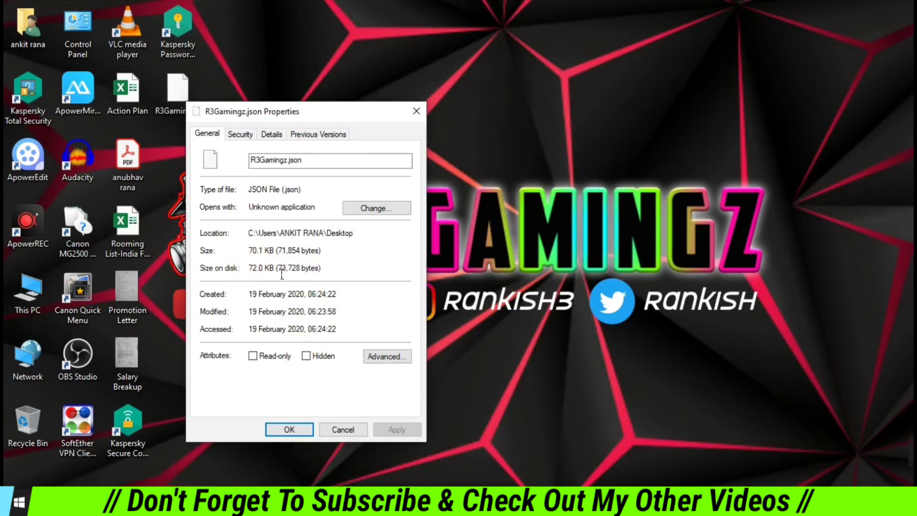
{"action": "left_click_drag", "start_coordinate": [274, 268], "coordinate": [249, 271]}
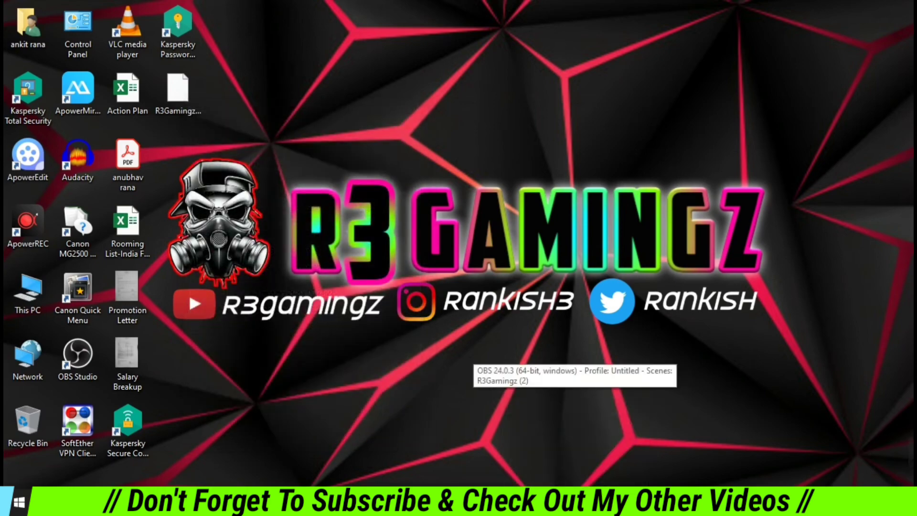
{"action": "left_click", "coordinate": [31, 406]}
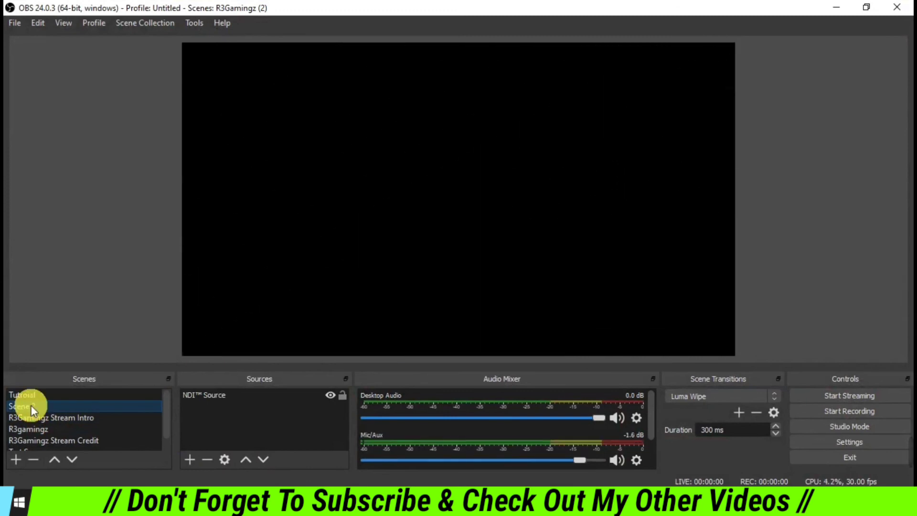
- Step through Stream Intro and R3gamingz, ending on R3Gamingz Stream Credit's 'Stream Ended Now' screen
{"action": "left_click", "coordinate": [41, 419]}
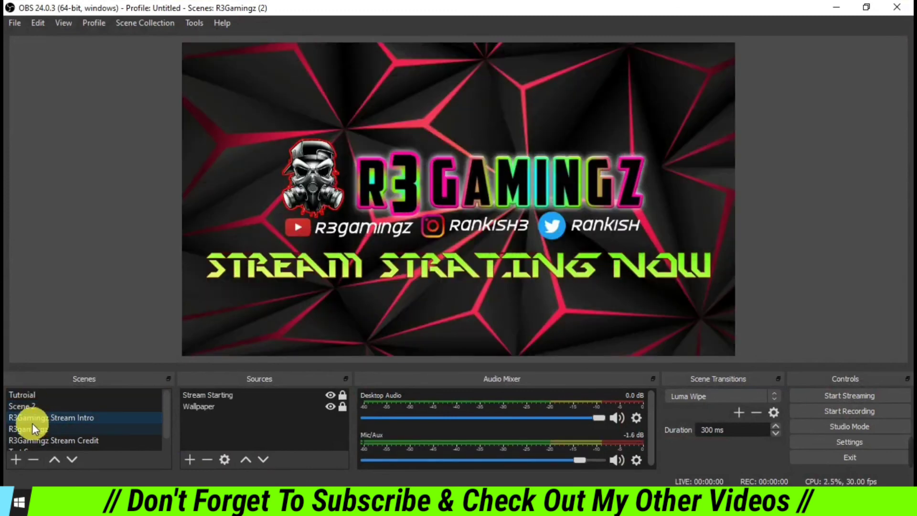
{"action": "left_click", "coordinate": [33, 423]}
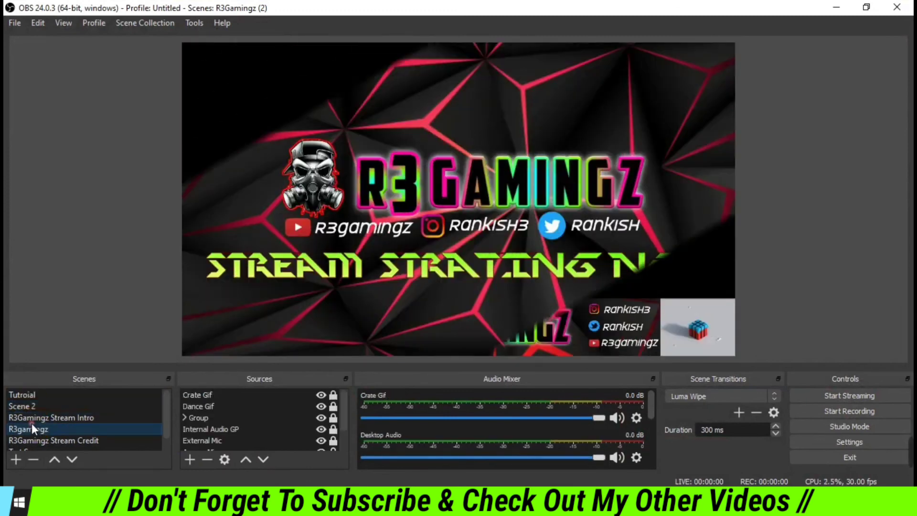
{"action": "left_click", "coordinate": [49, 441]}
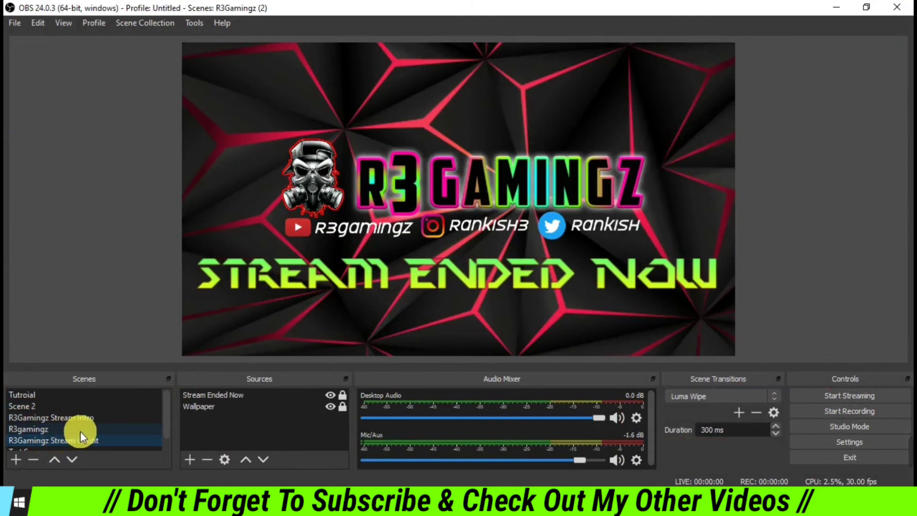